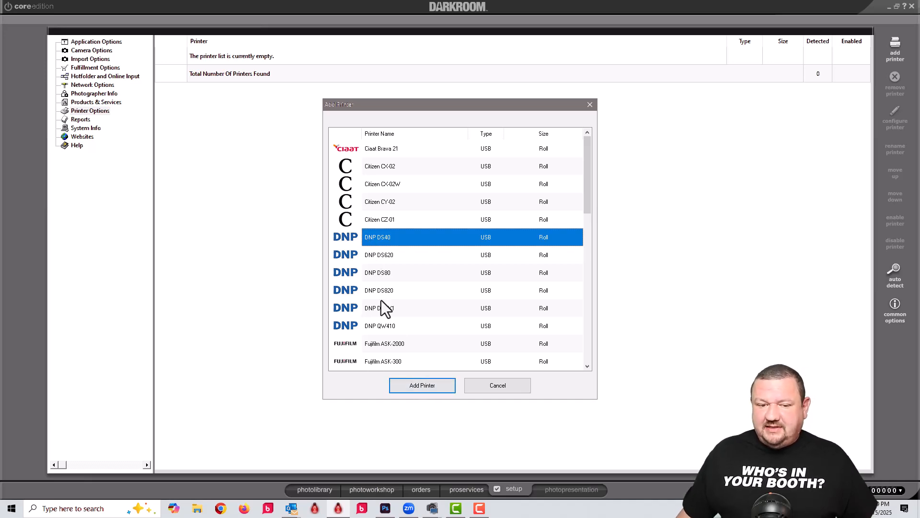
Add the DNP DS40 printer, reviewing its detected unit and accepted print sizes before accepting the setup
left_click(421, 386)
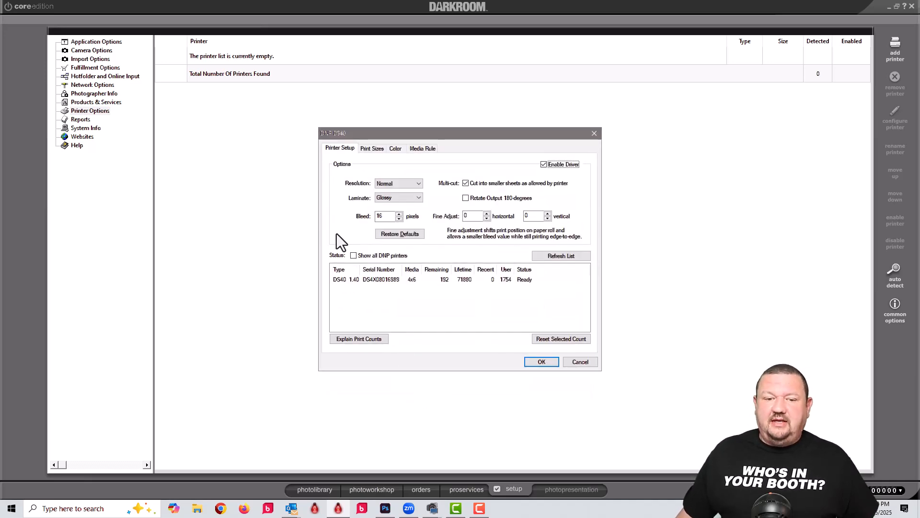
left_click(336, 280)
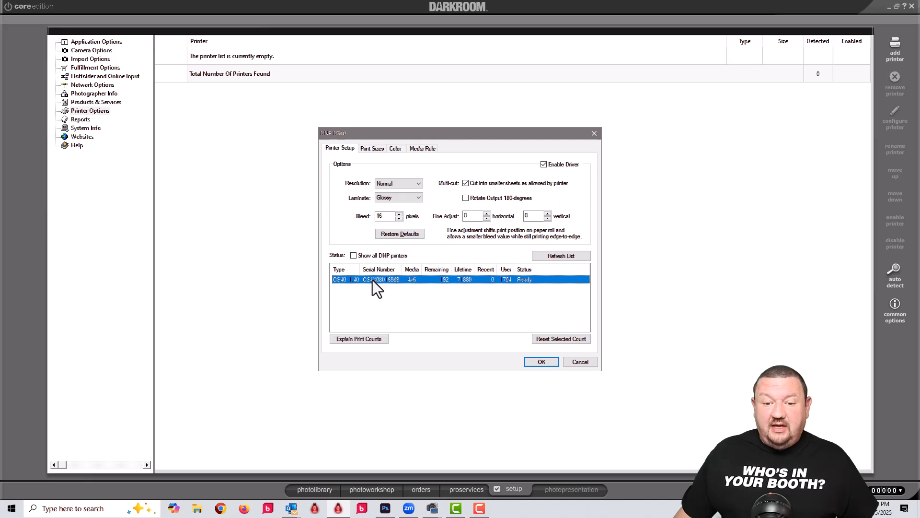
left_click(369, 146)
scroll(363, 249, "down", 1)
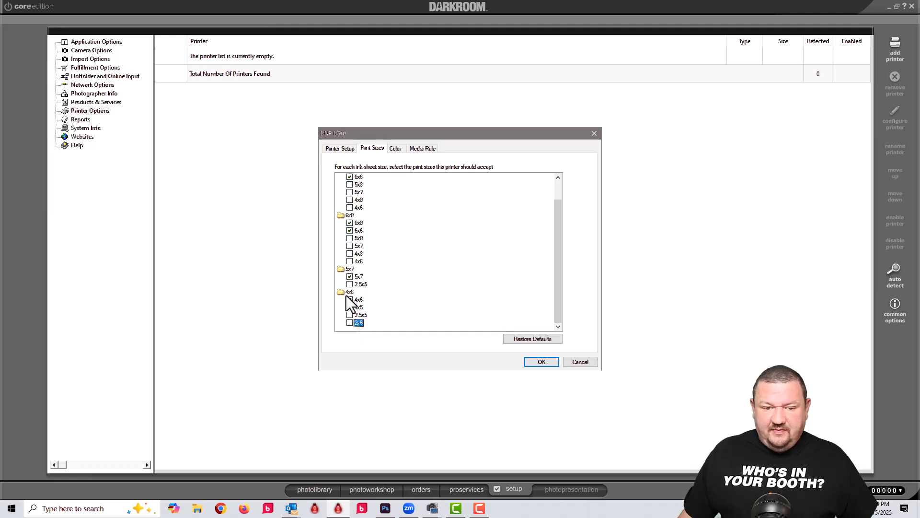
left_click(542, 362)
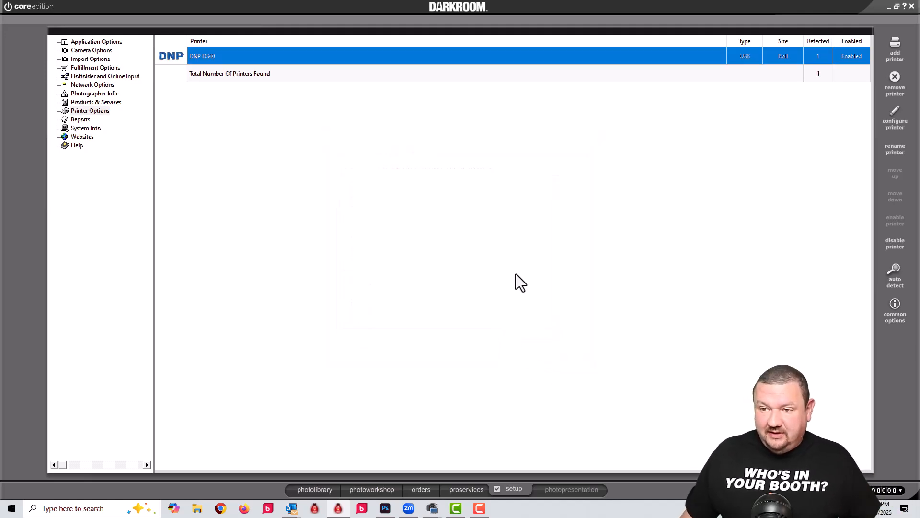
Start adding a Windows Printer based on the installed LBP632C driver
left_click(901, 44)
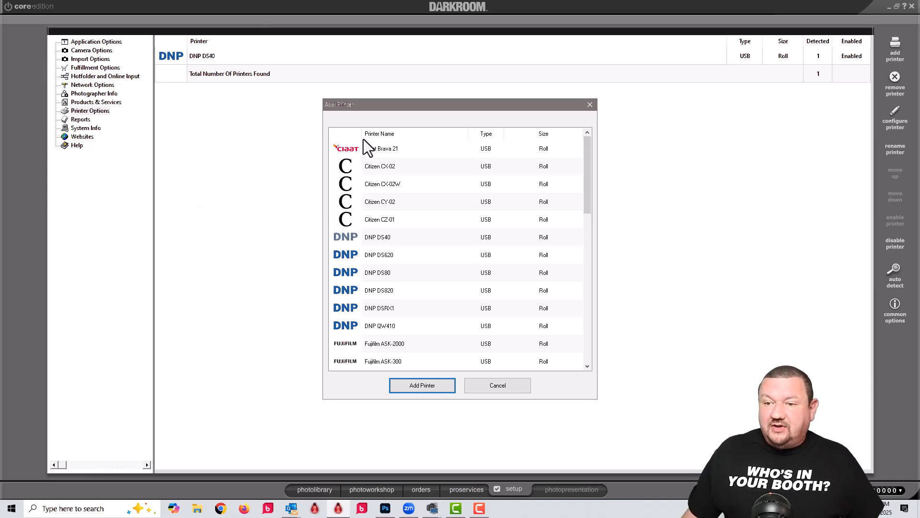
scroll(403, 203, "down", 10)
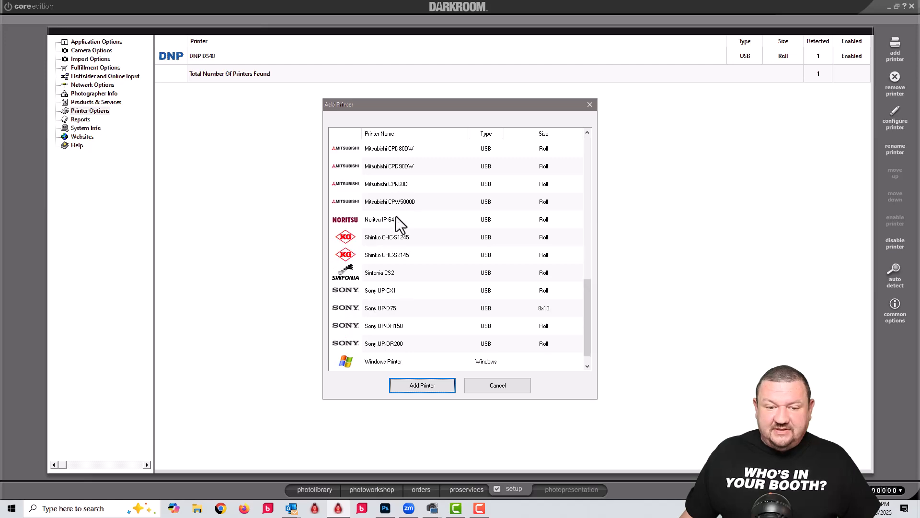
left_click(387, 346)
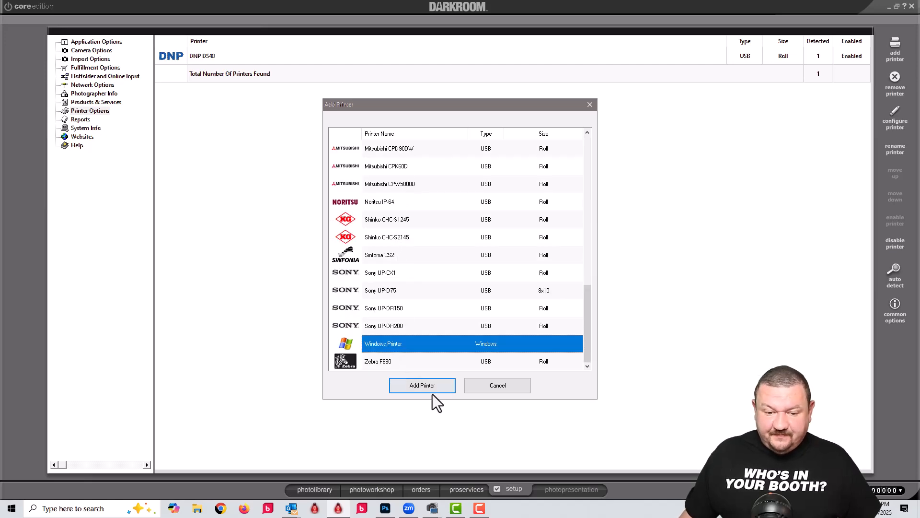
left_click(419, 391)
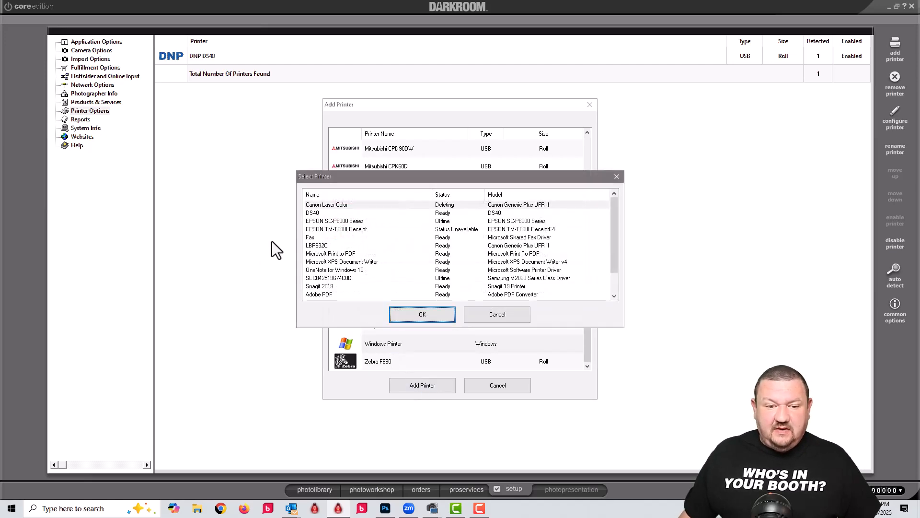
left_click(315, 248)
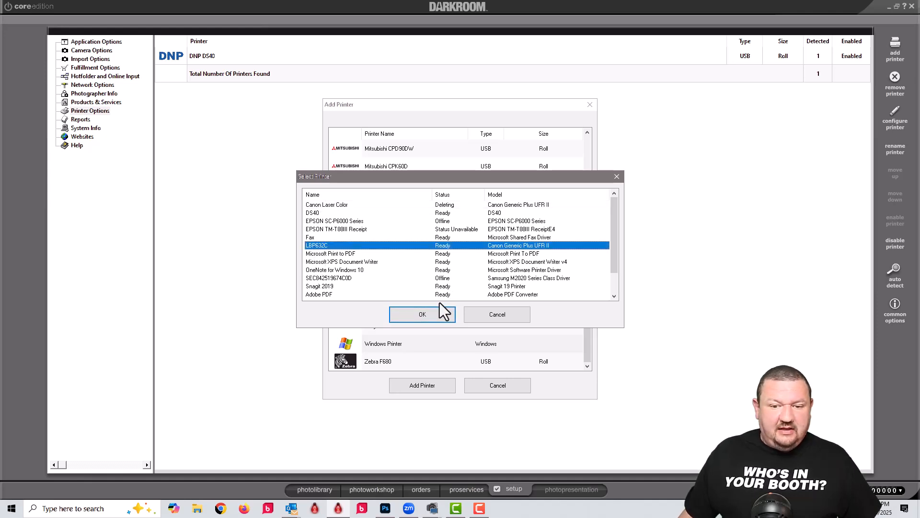
left_click(426, 312)
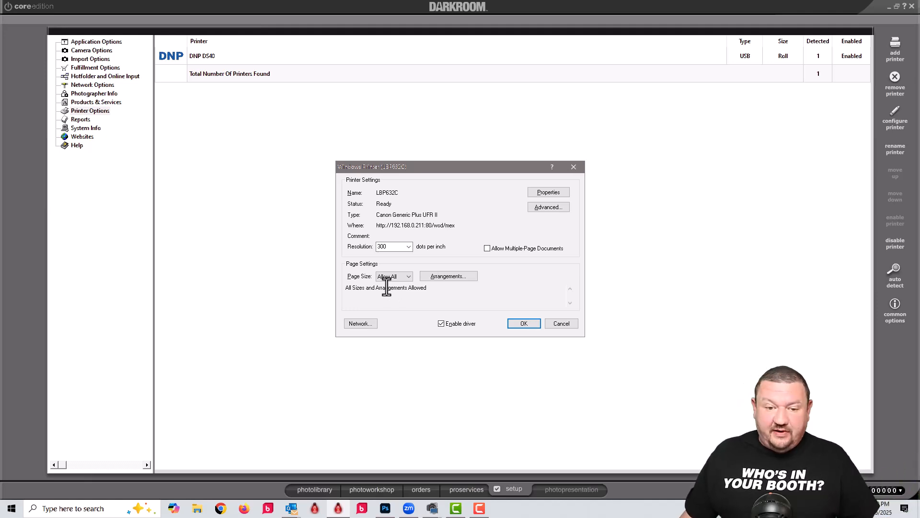
Set the LBP632C printer's page size to 8.5x11
left_click(392, 280)
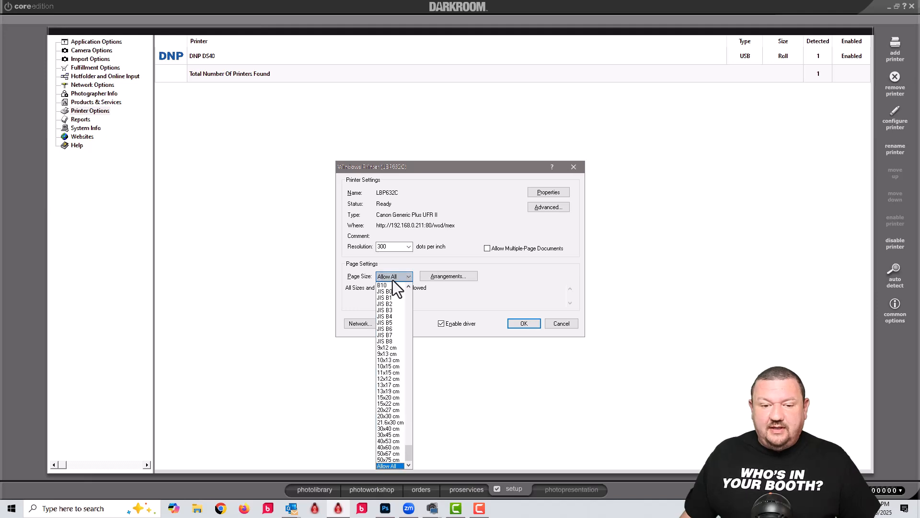
scroll(405, 306, "up", 10)
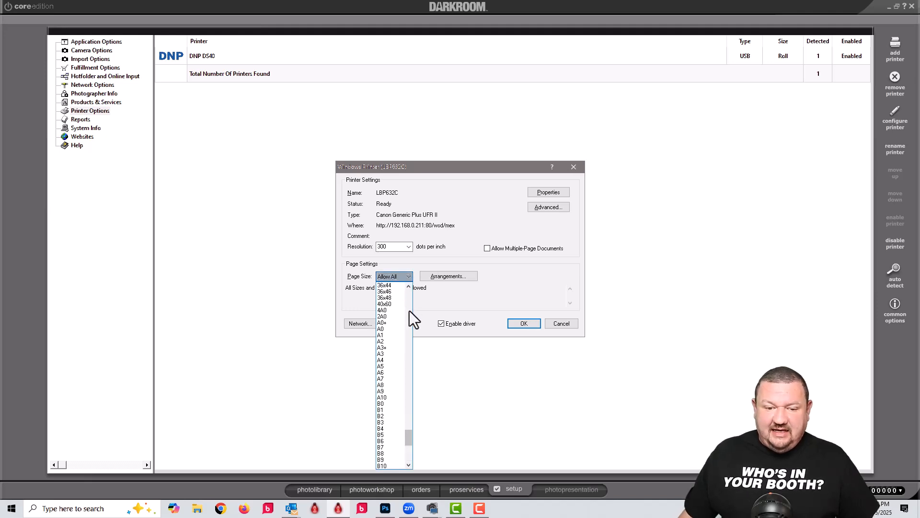
scroll(410, 309, "up", 20)
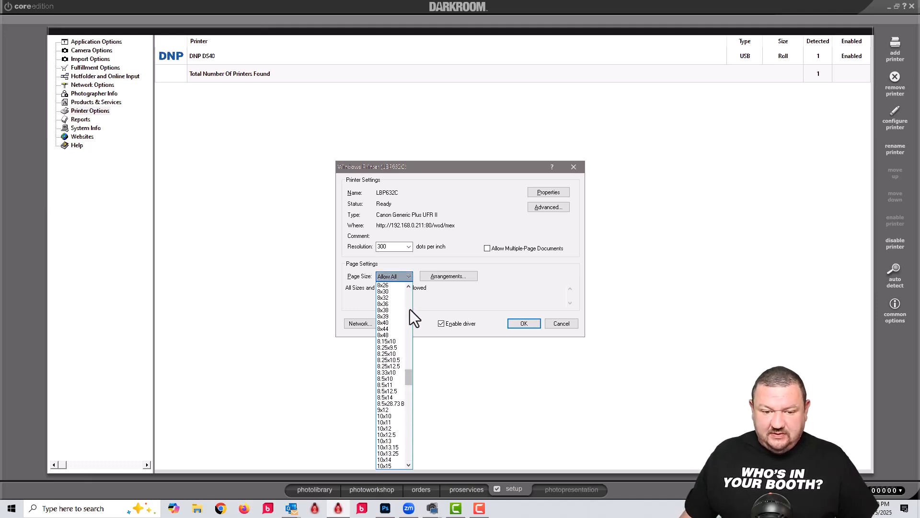
left_click(384, 385)
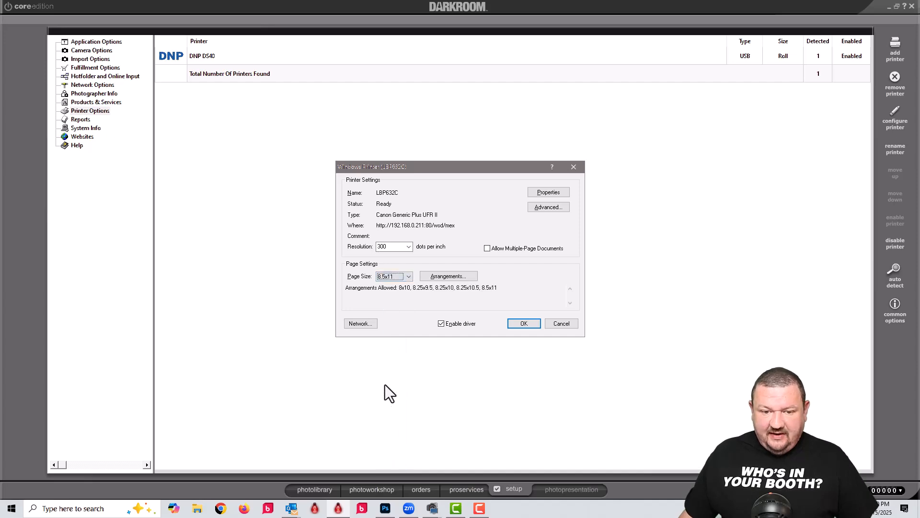
Limit the LBP632C's allowed arrangements to 8x10 and 8.5x11, and finish adding the printer
left_click(448, 276)
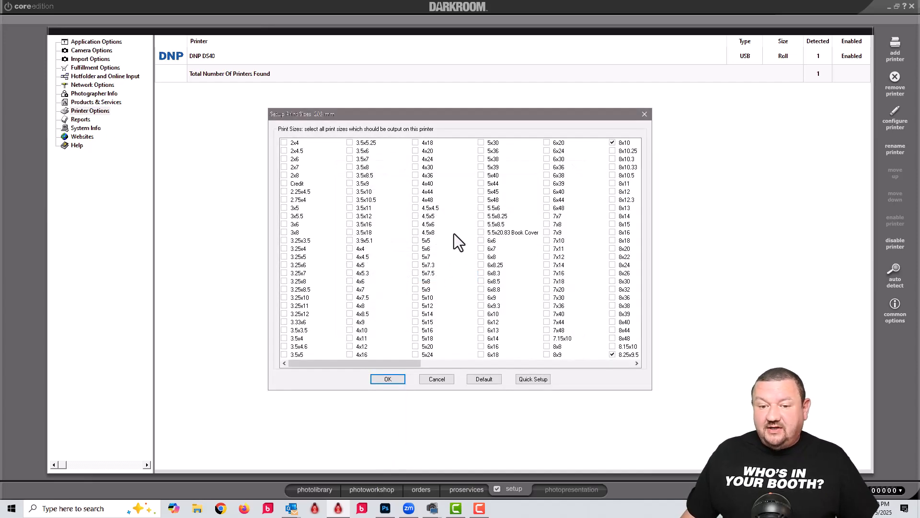
left_click_drag(414, 364, 487, 361)
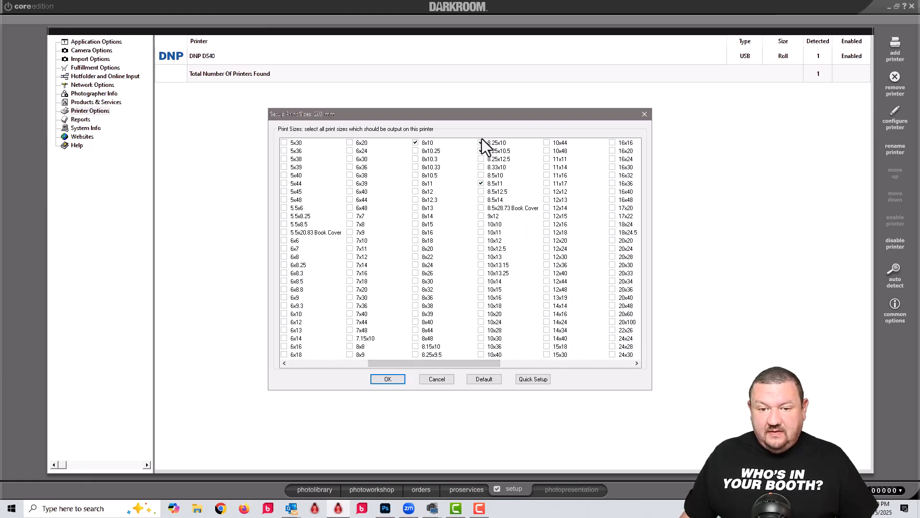
left_click(387, 379)
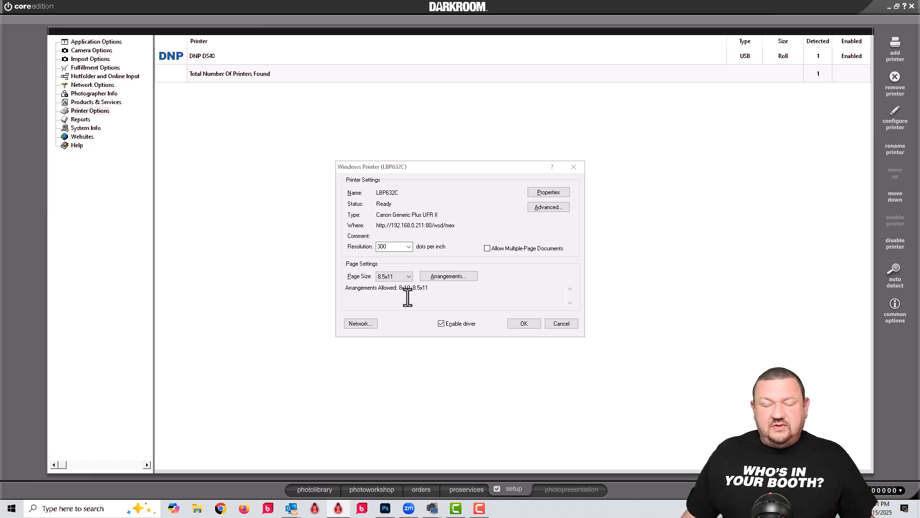
left_click(521, 322)
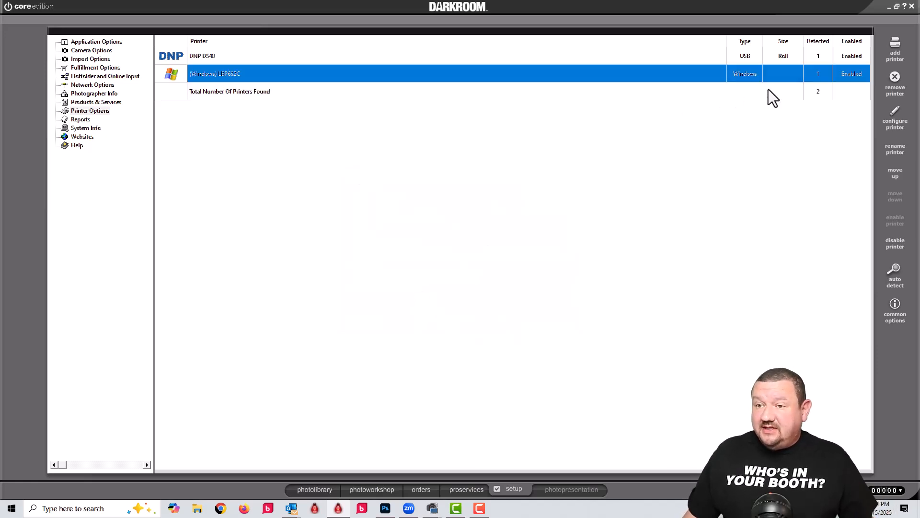
Try to add the Fujifilm ASK-300 printer
left_click(898, 45)
scroll(411, 216, "down", 2)
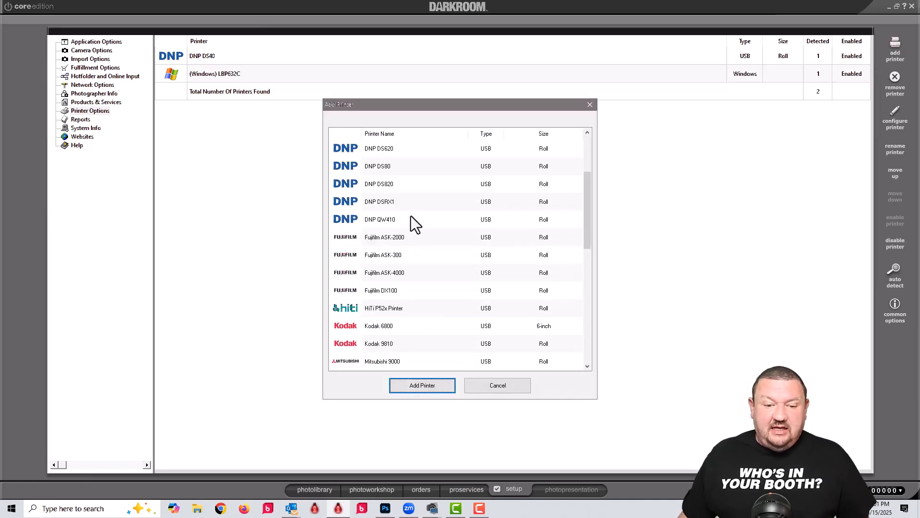
left_click(378, 257)
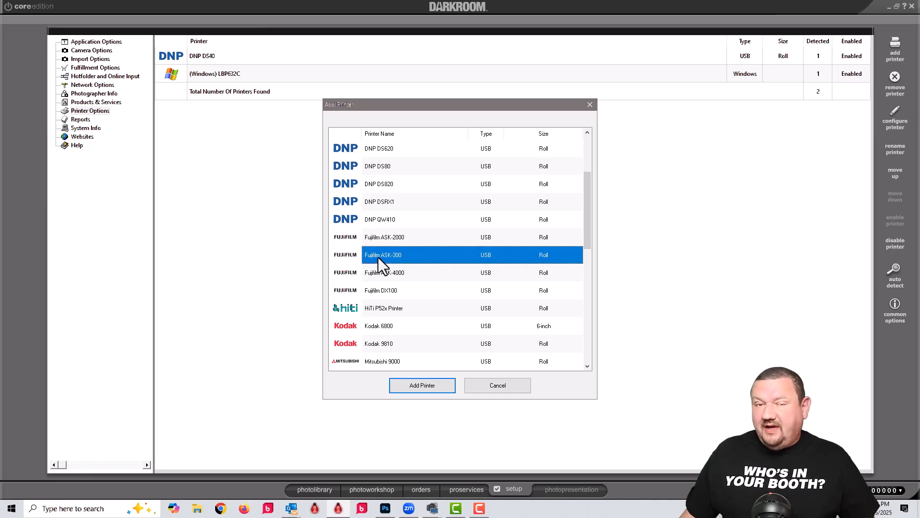
left_click(420, 385)
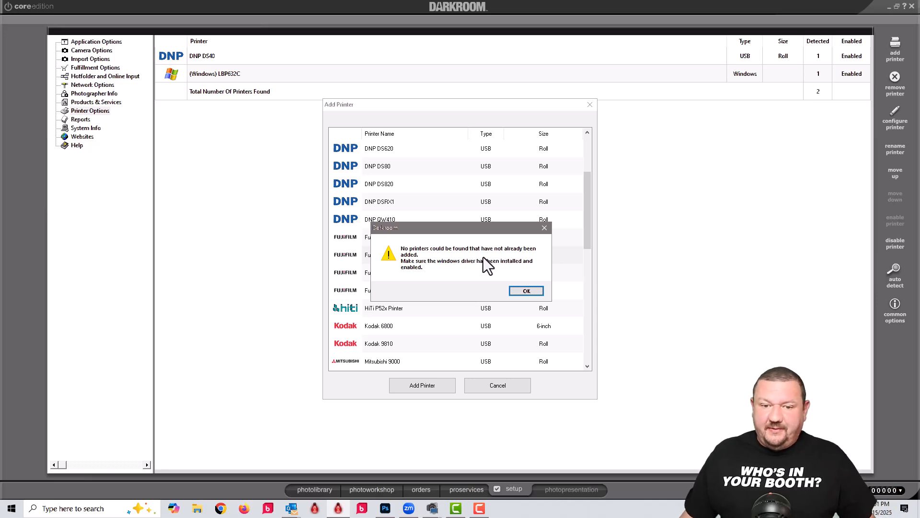
left_click(527, 291)
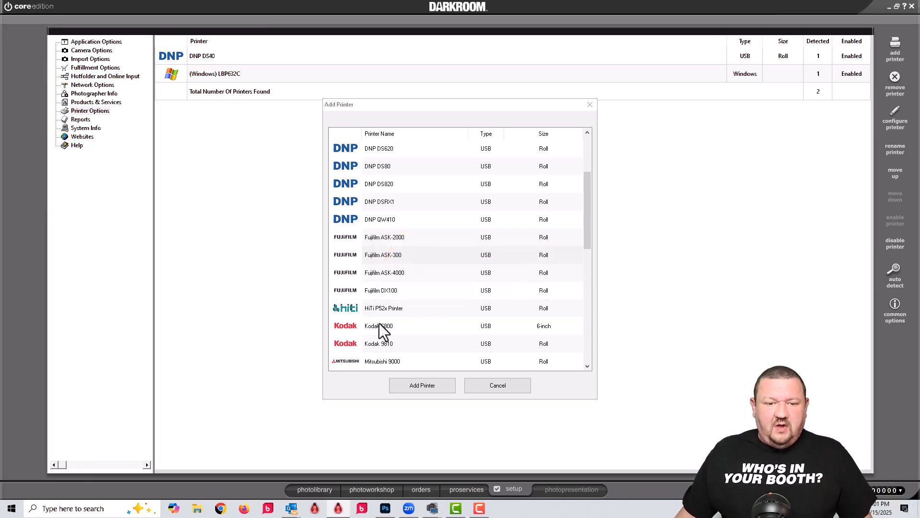
Choose the Fujifilm DX100 as the printer to add, using the installed FUJIFILM DX100 driver
left_click(378, 290)
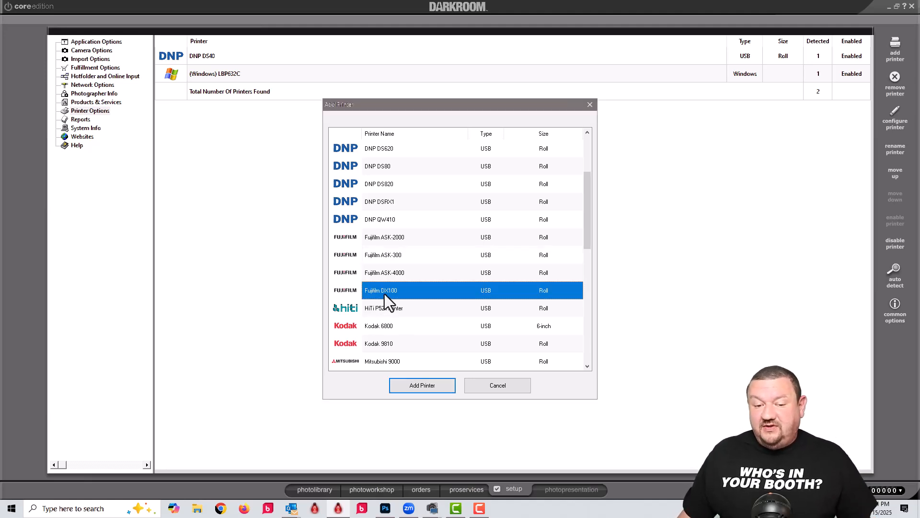
left_click(416, 383)
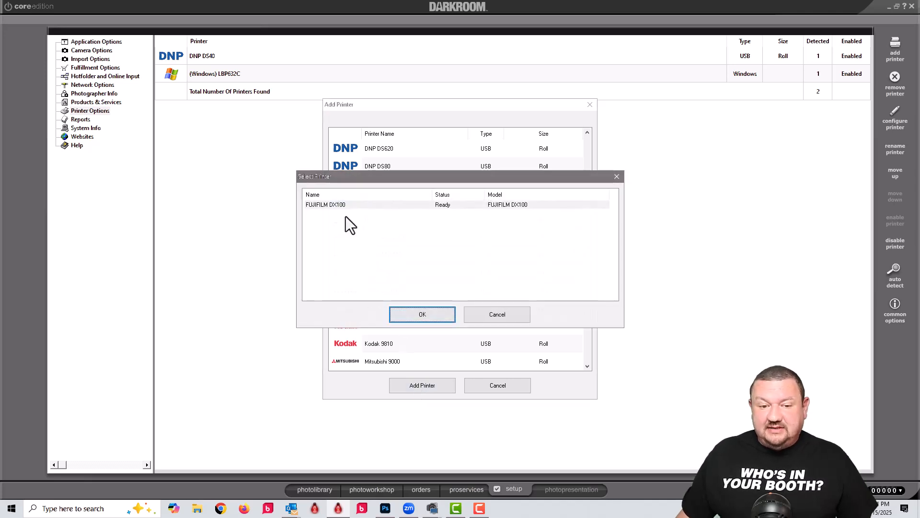
left_click(320, 206)
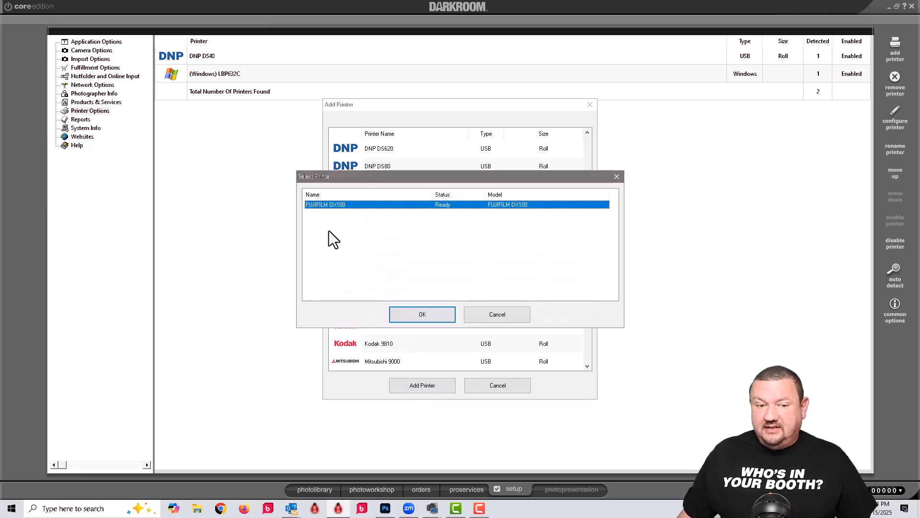
left_click(421, 316)
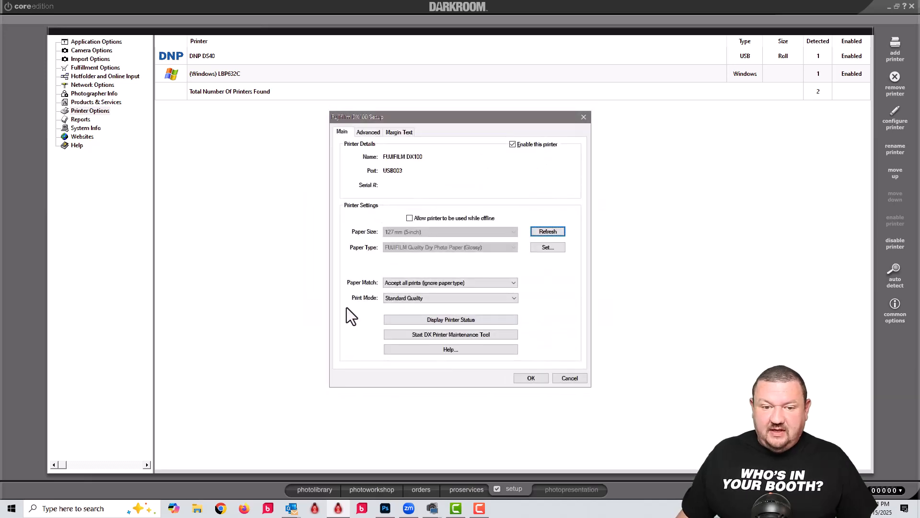
Allow offline use of the DX100, set its paper to 203 mm (8-inch) FUJIFILM Quality Dry Photo Paper (Luster), and accept the setup
left_click(409, 218)
left_click(439, 231)
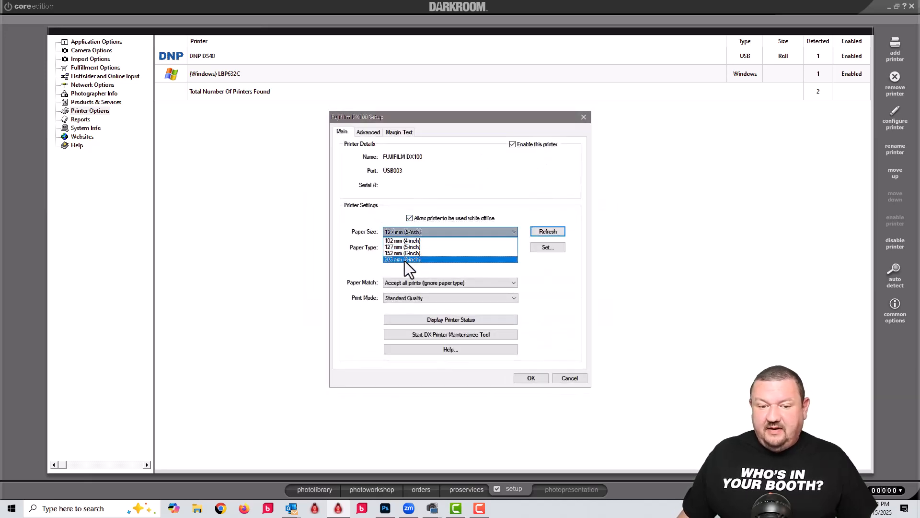
left_click(404, 259)
left_click(431, 250)
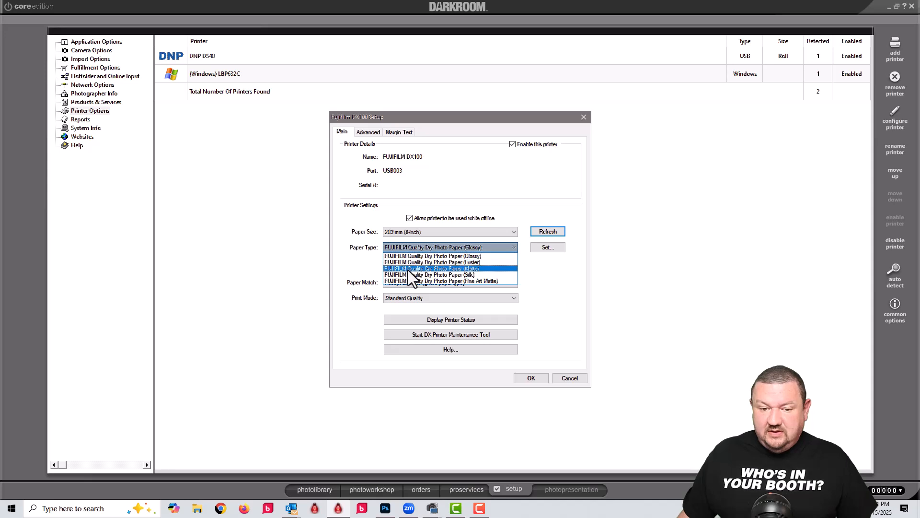
left_click(412, 263)
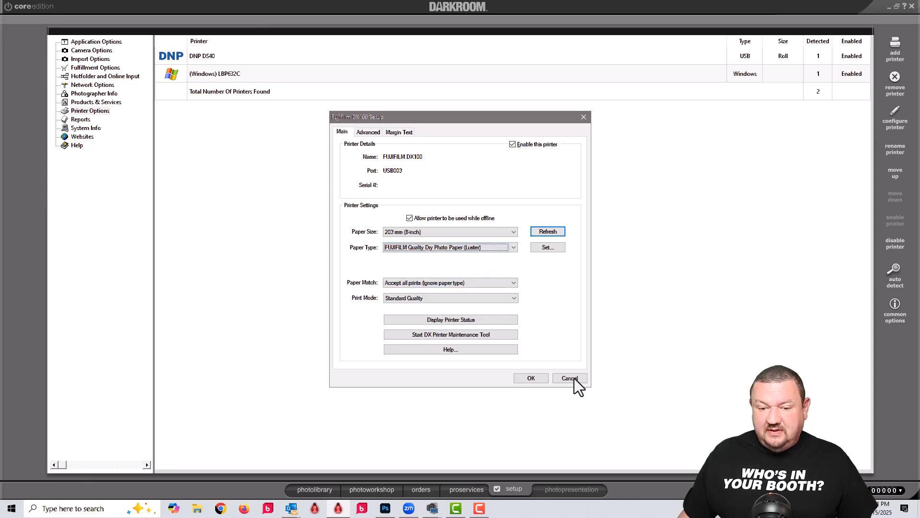
left_click(531, 379)
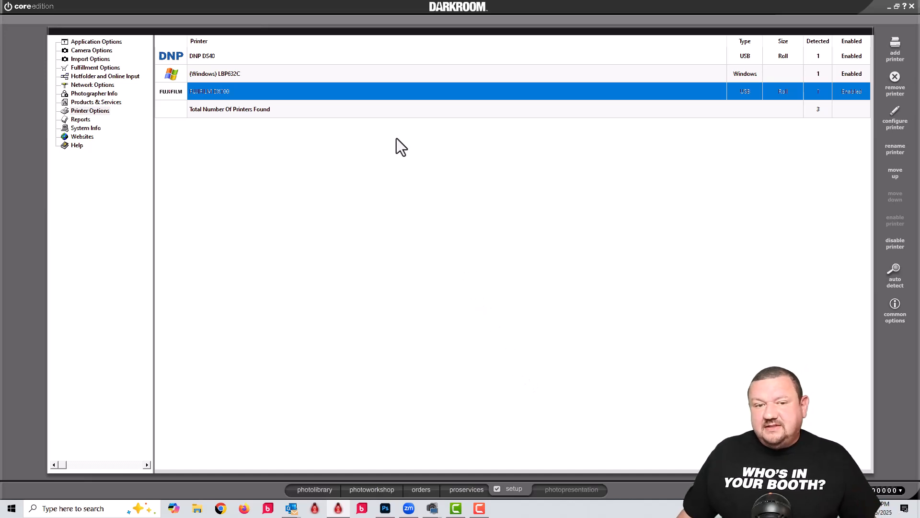
Reconfigure the LBP632C Windows printer so that 8.5x11 is its only allowed arrangement
left_click(395, 73)
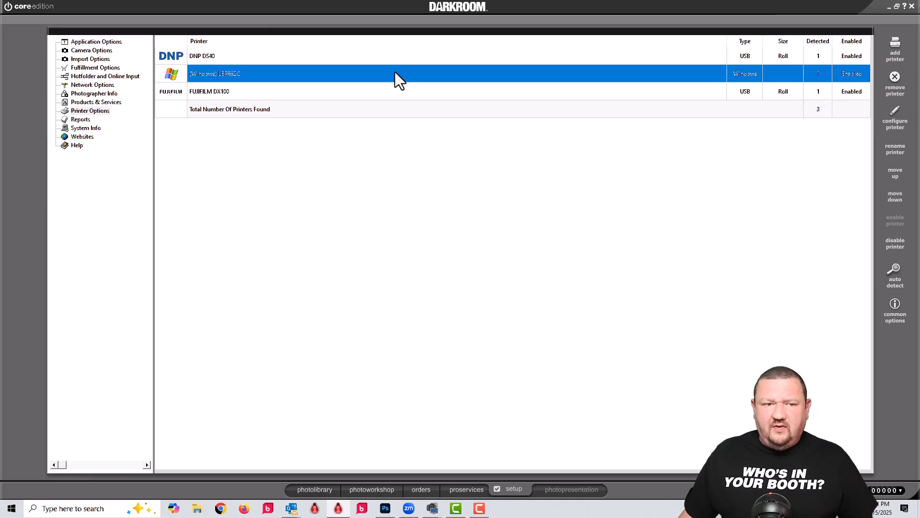
double_click(320, 75)
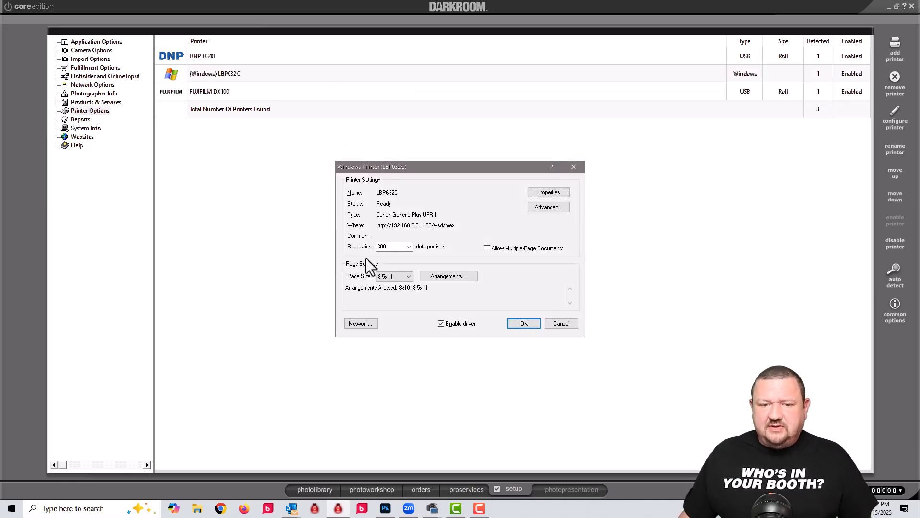
left_click(439, 275)
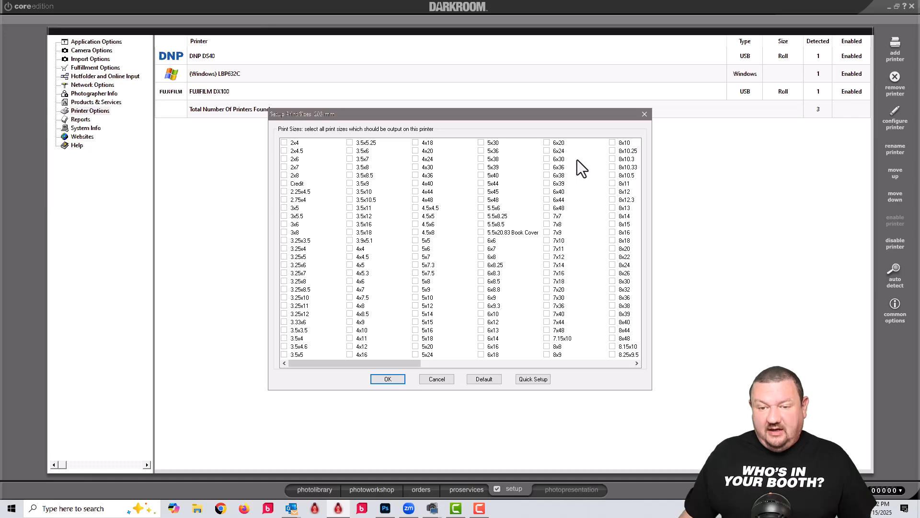
left_click(388, 379)
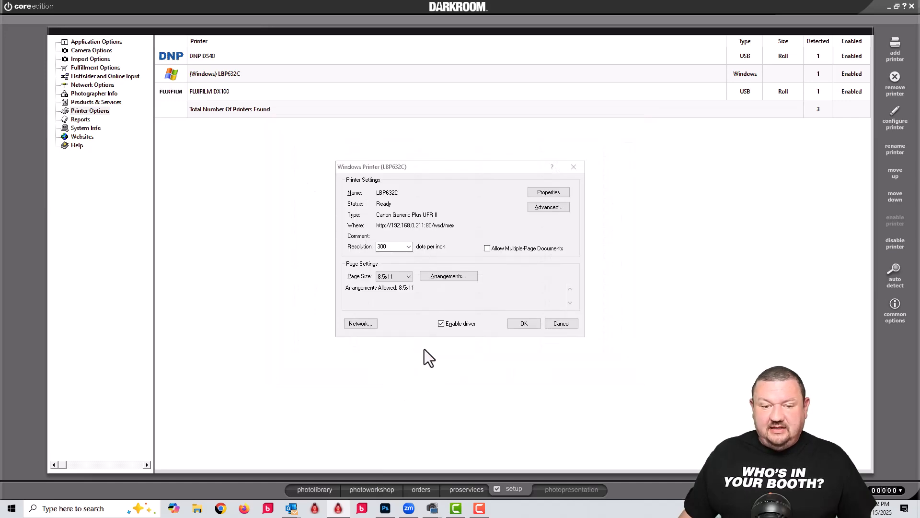
left_click(524, 324)
Exclude the 2x8 print size from the sizes the FUJIFILM DX100 outputs on its 203 mm (8-inch) roll
left_click(259, 93)
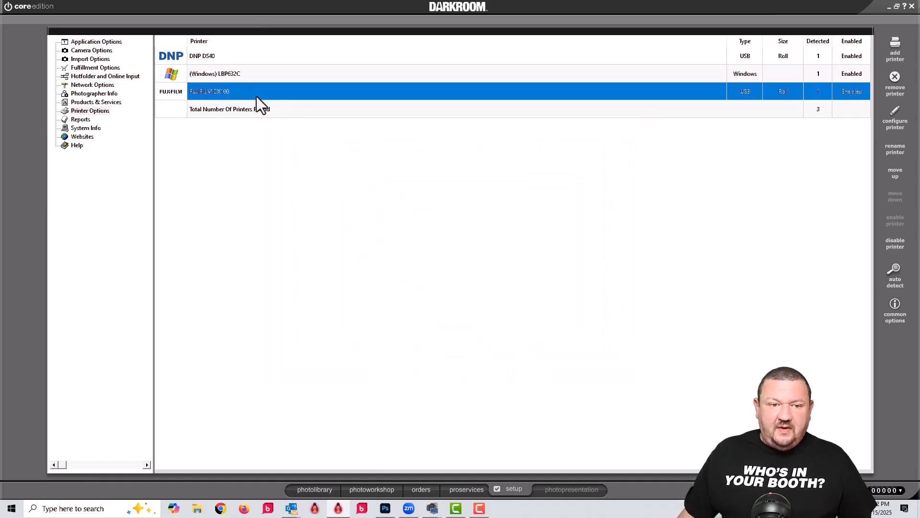
double_click(248, 93)
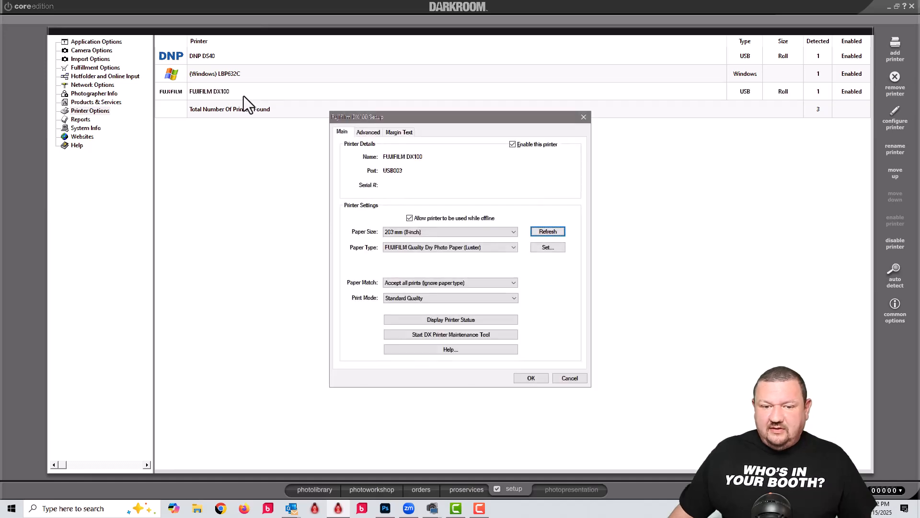
left_click(370, 132)
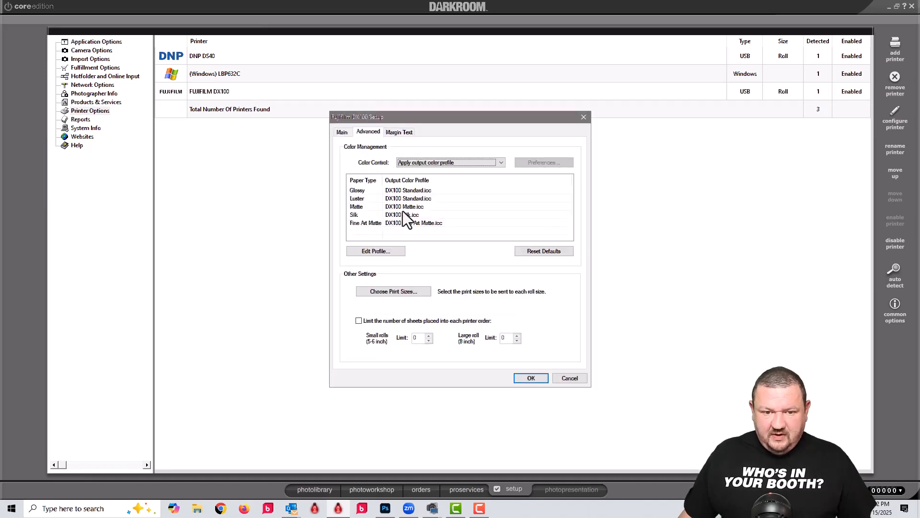
left_click(409, 294)
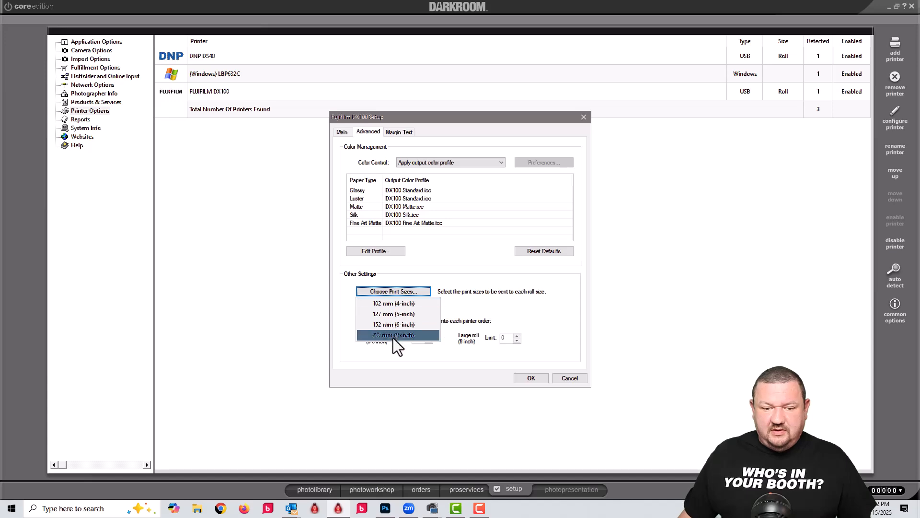
left_click(393, 337)
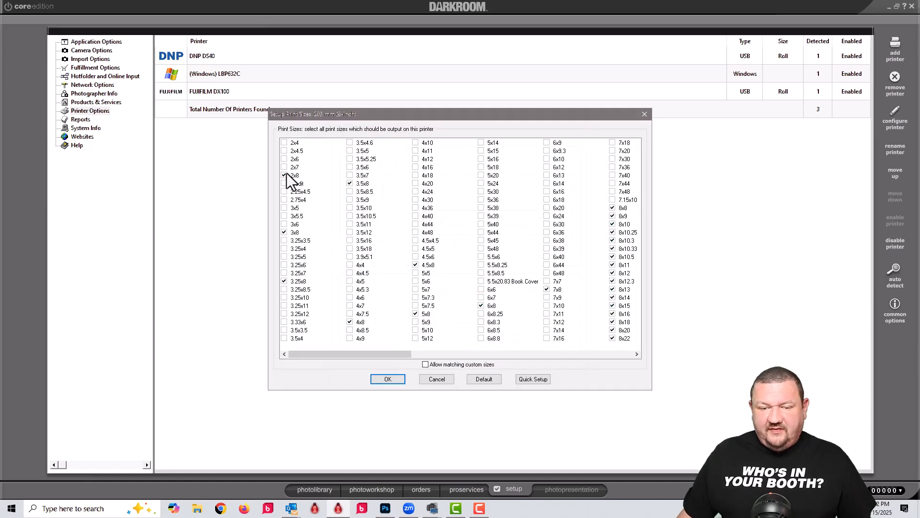
left_click(284, 176)
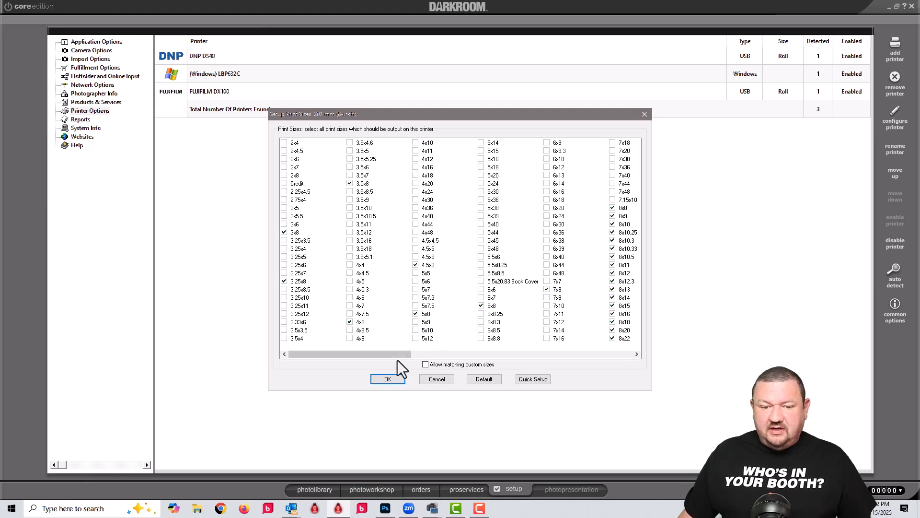
left_click_drag(381, 355, 415, 352)
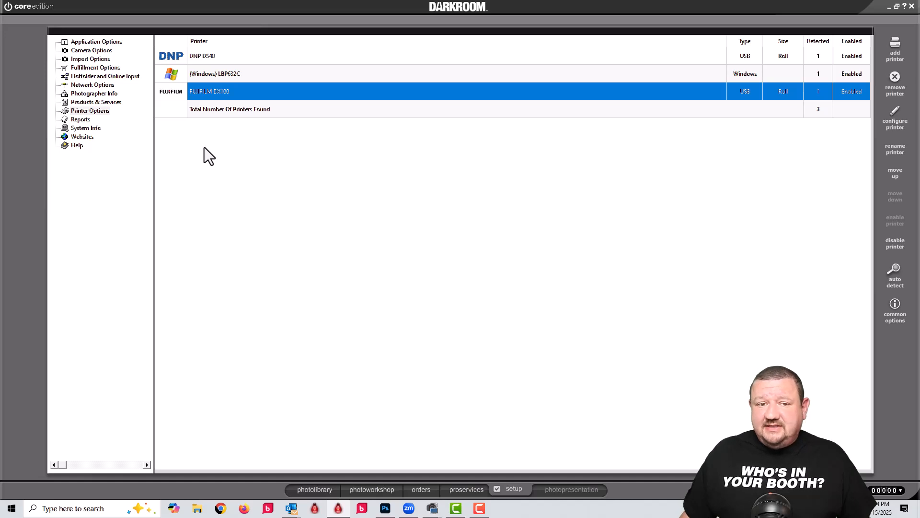
Order one 4x6 print of red1.jpg from the photo library and place the order
left_click(312, 490)
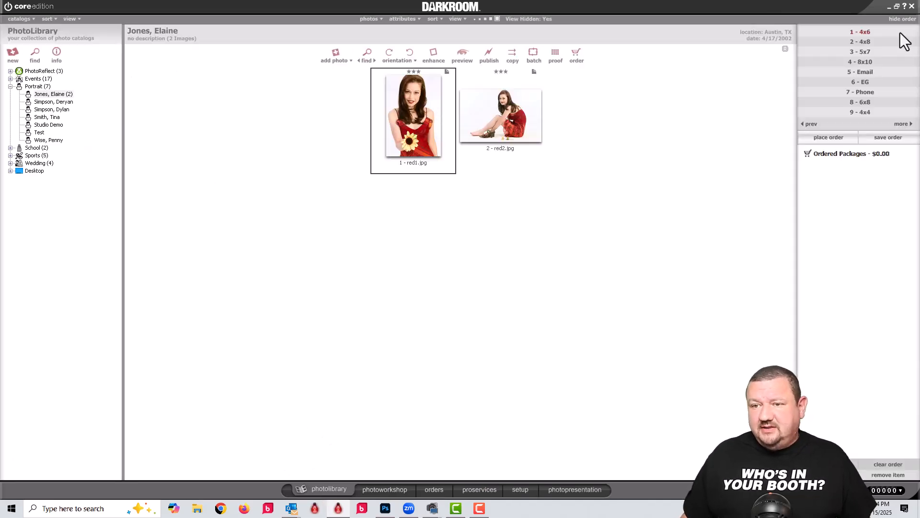
left_click(860, 32)
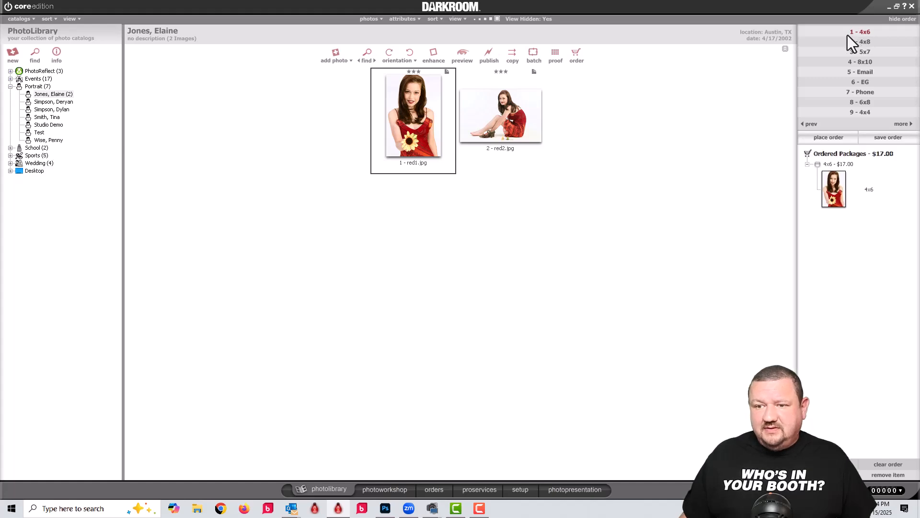
left_click(819, 139)
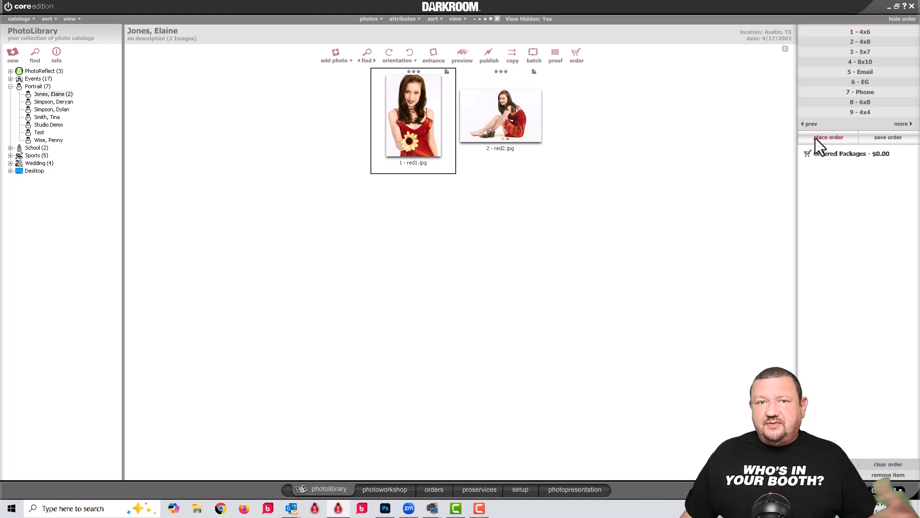